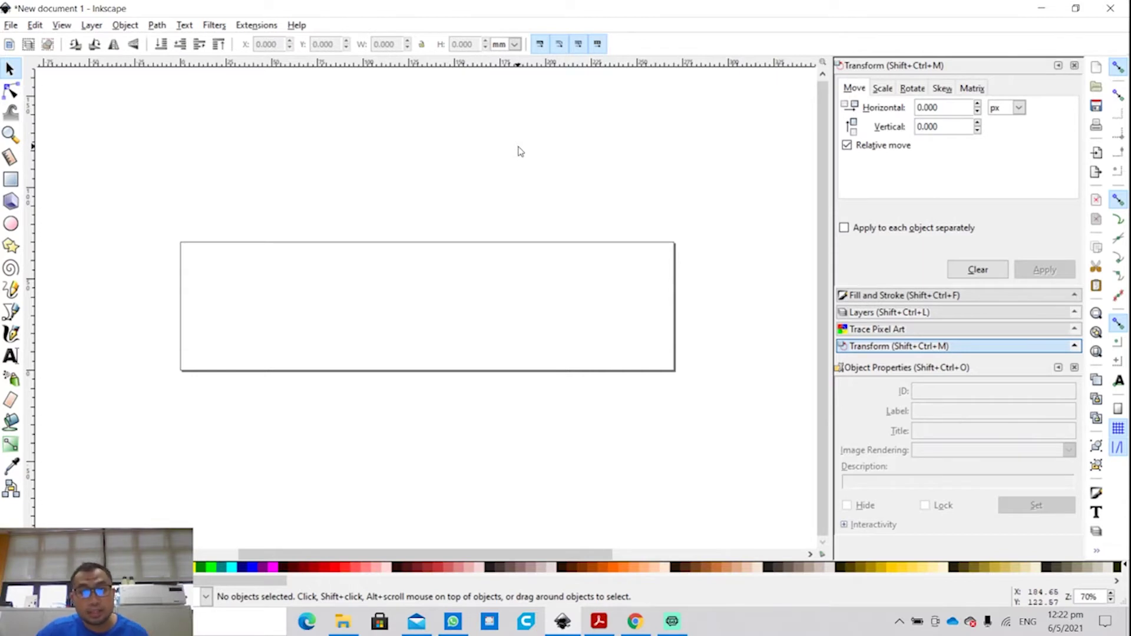
pyautogui.click(12, 27)
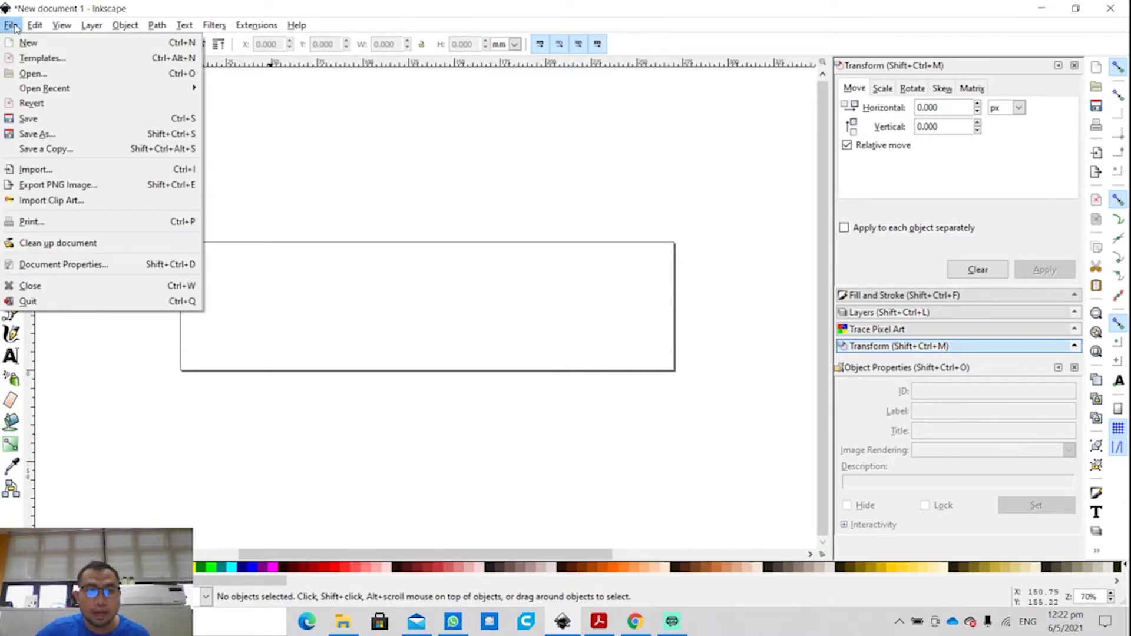
pyautogui.click(102, 272)
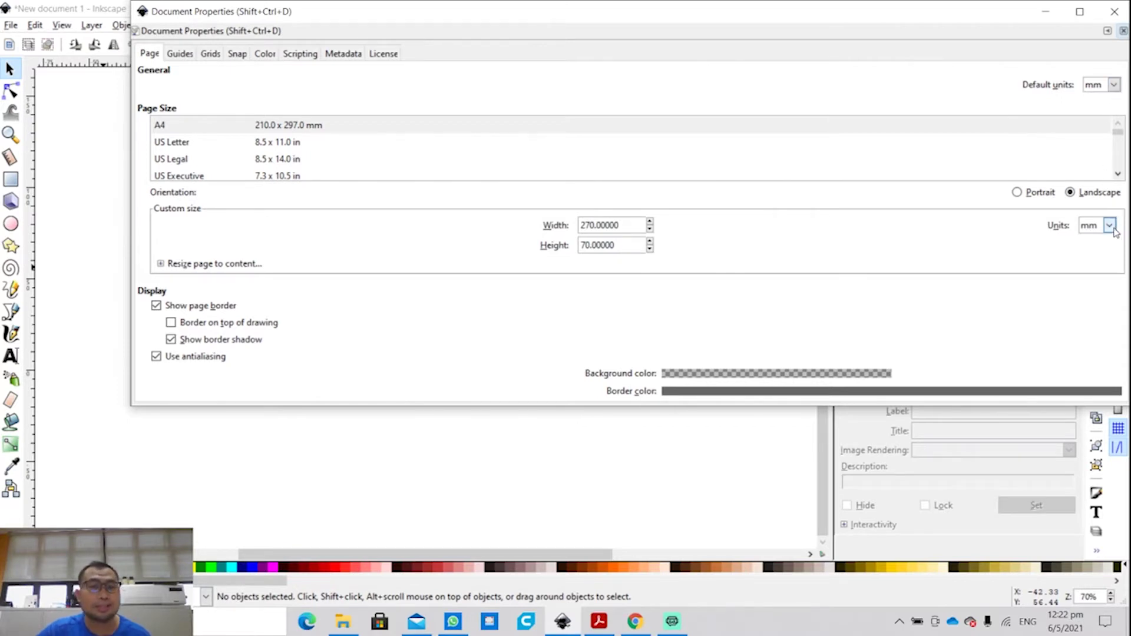
pyautogui.click(1123, 31)
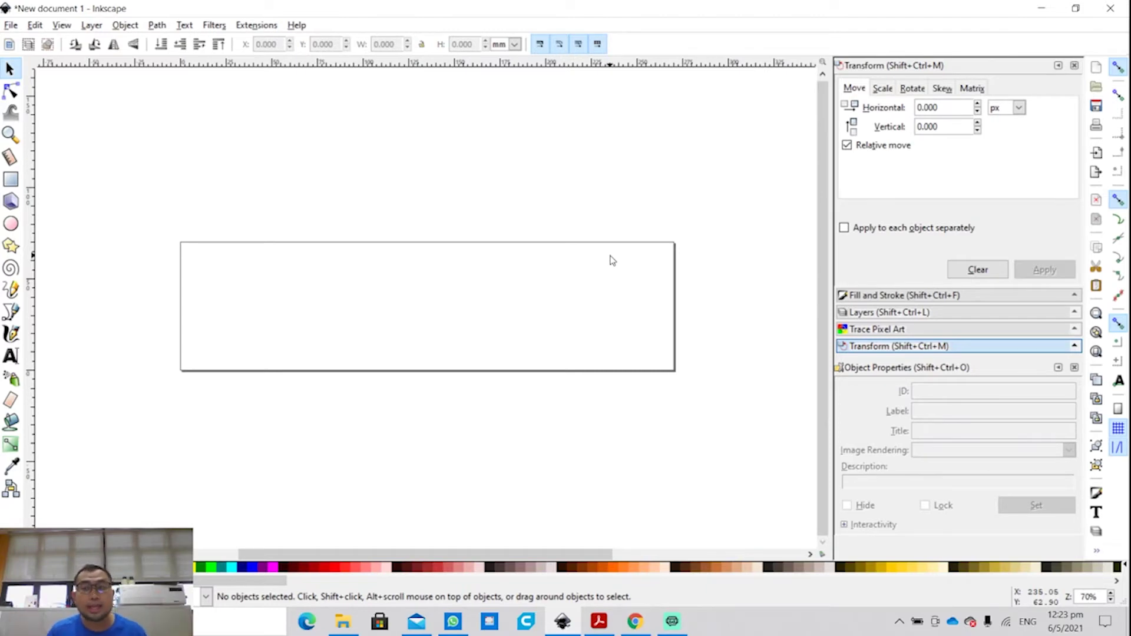
# Step: Import bookmark booundary.dxf, accepting the default DXF Input settings
pyautogui.click(11, 25)
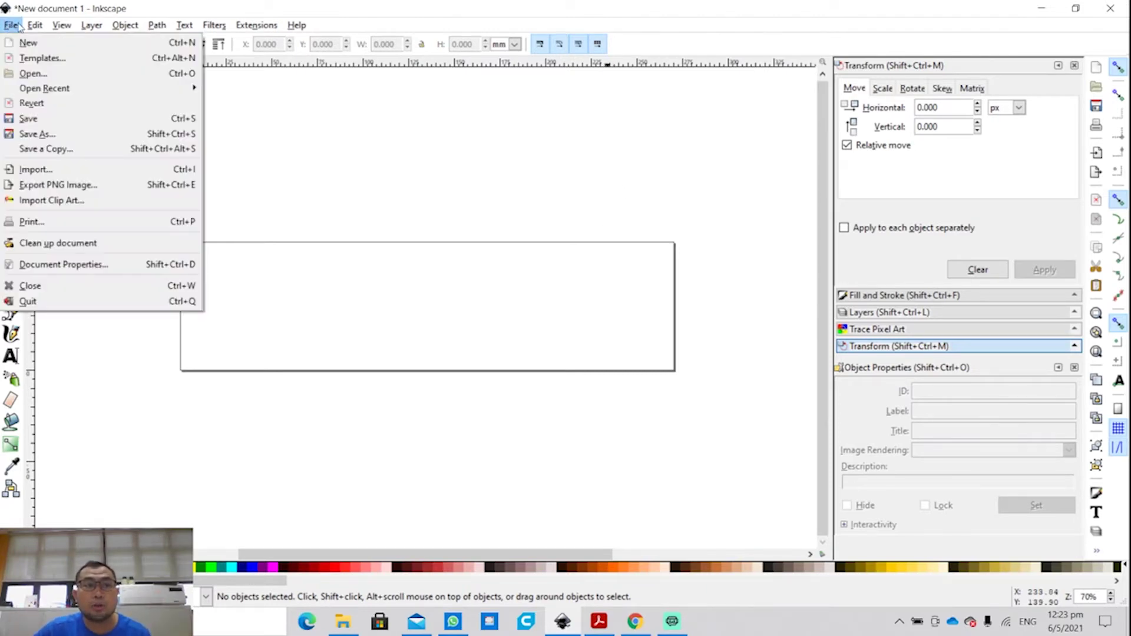
pyautogui.press('Escape')
pyautogui.click(11, 22)
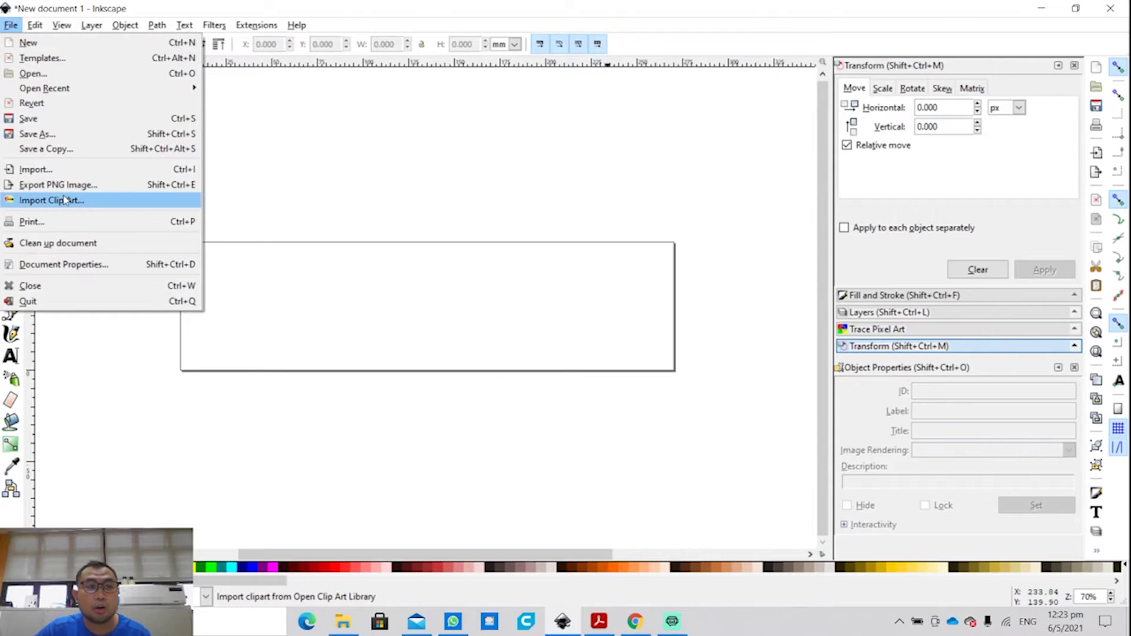
pyautogui.click(67, 175)
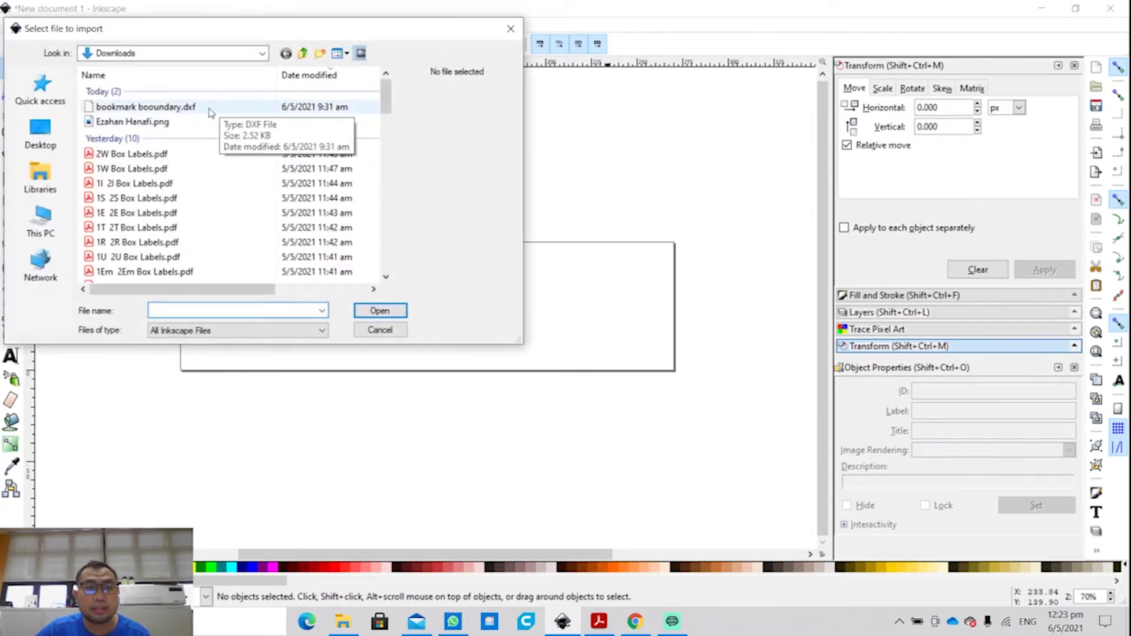
pyautogui.click(209, 108)
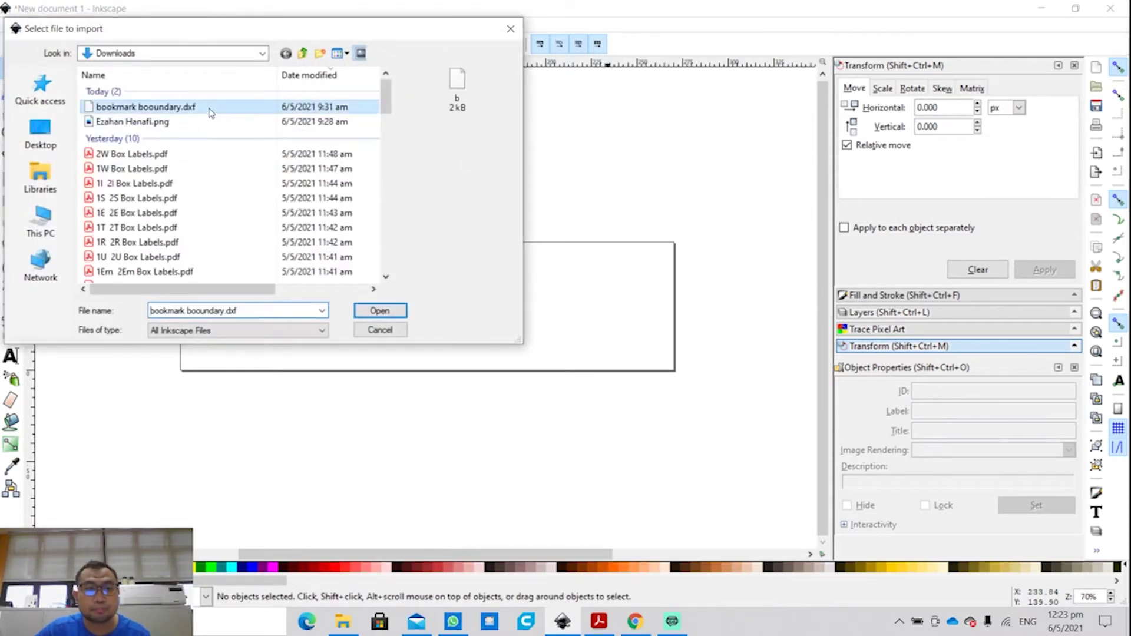
pyautogui.click(378, 310)
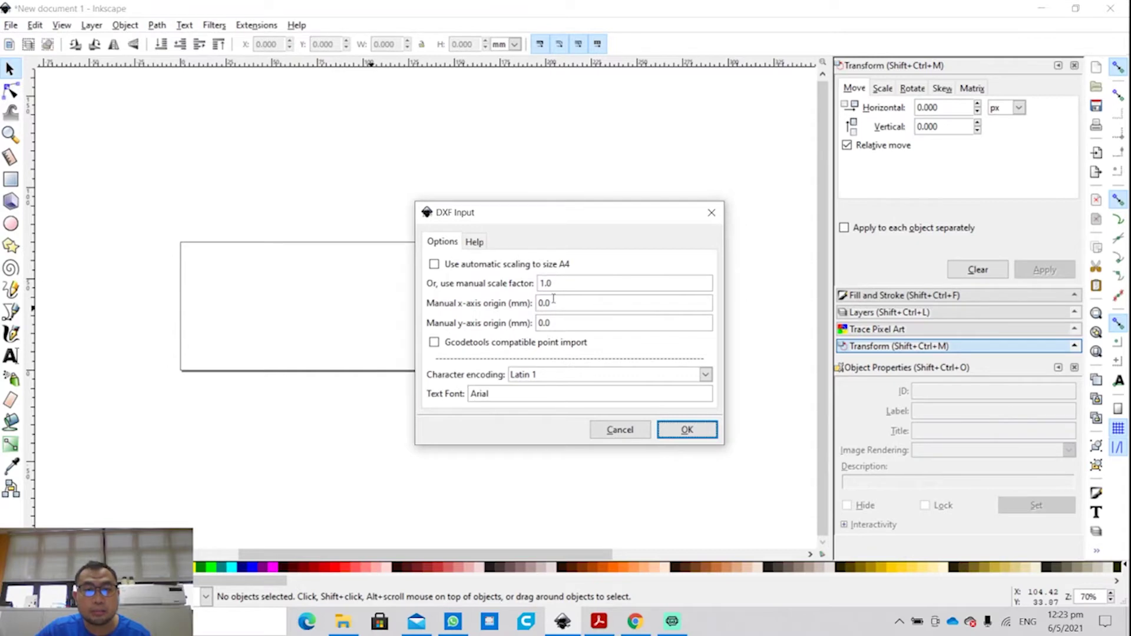
pyautogui.click(677, 431)
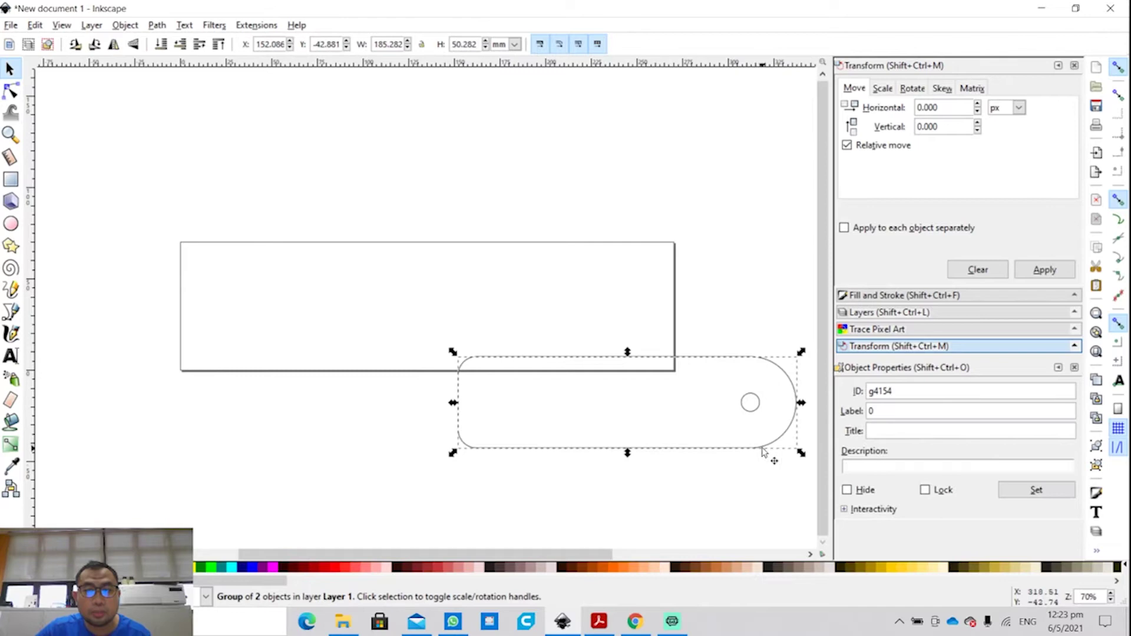
# Step: Drag the imported bookmark outline group onto the page
pyautogui.moveTo(768, 453); pyautogui.dragTo(505, 352)
pyautogui.click(540, 452)
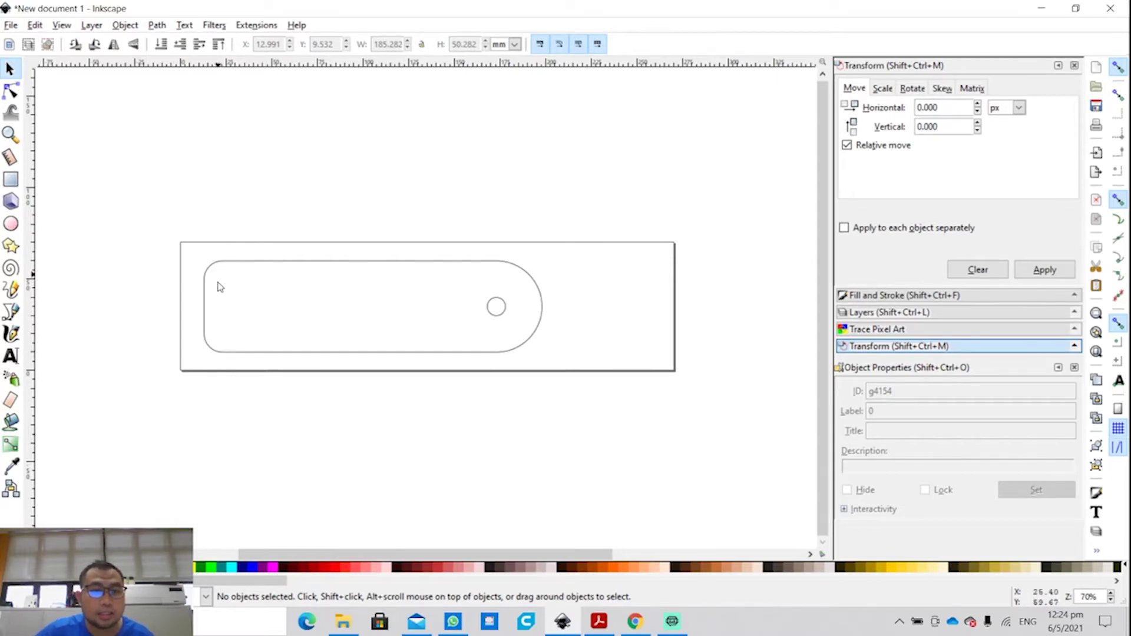
pyautogui.click(221, 351)
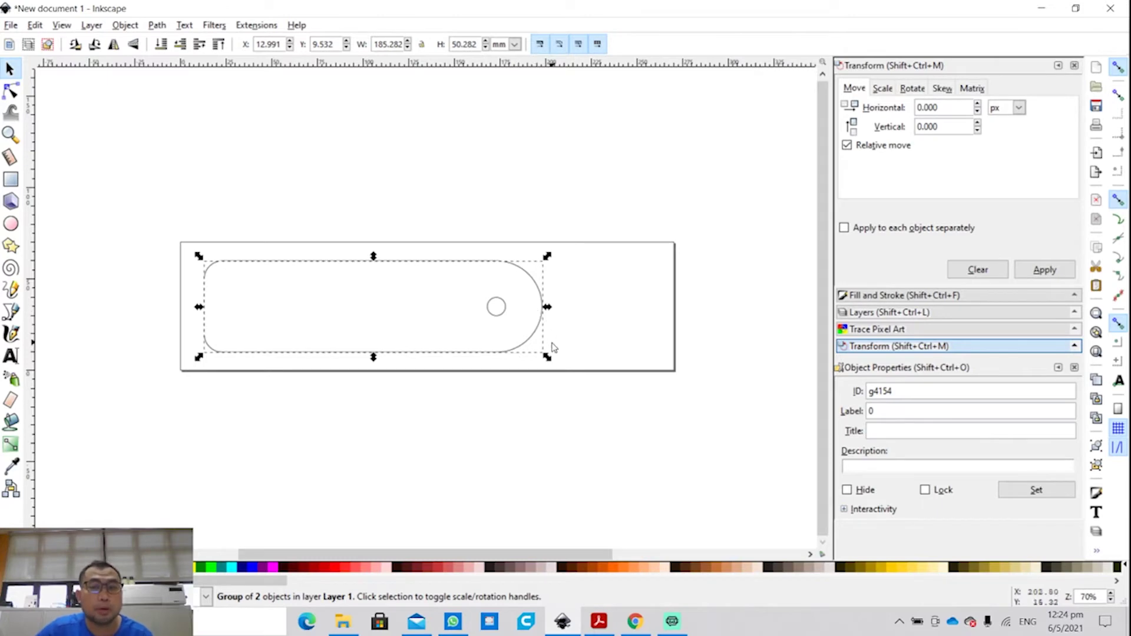
pyautogui.click(491, 317)
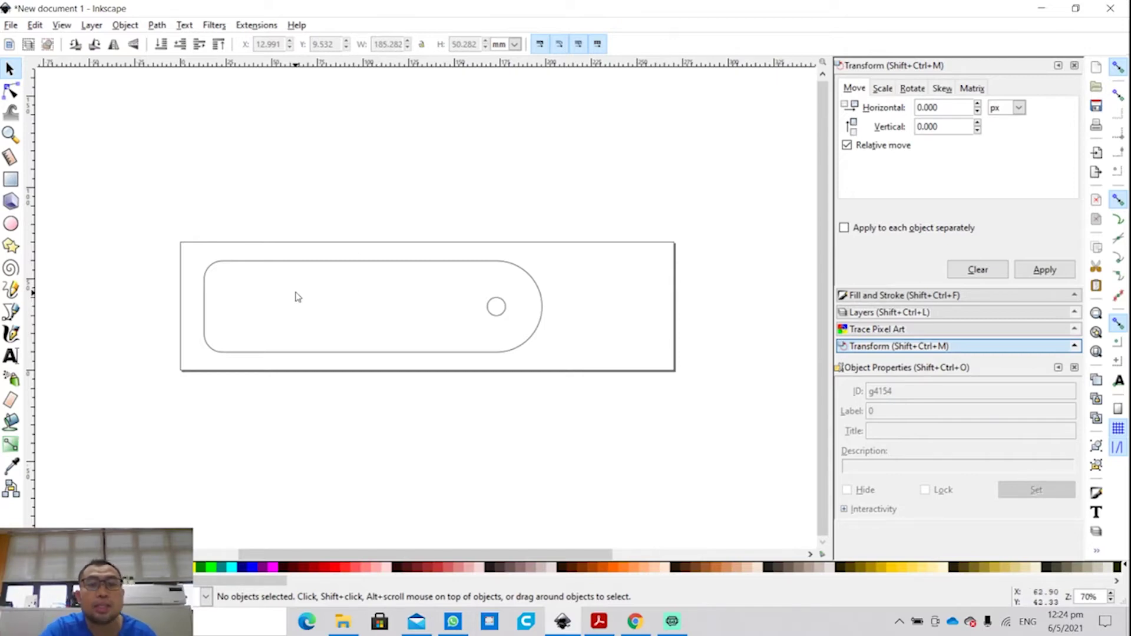
# Step: Import the logo and name PNG image into the drawing
pyautogui.click(10, 26)
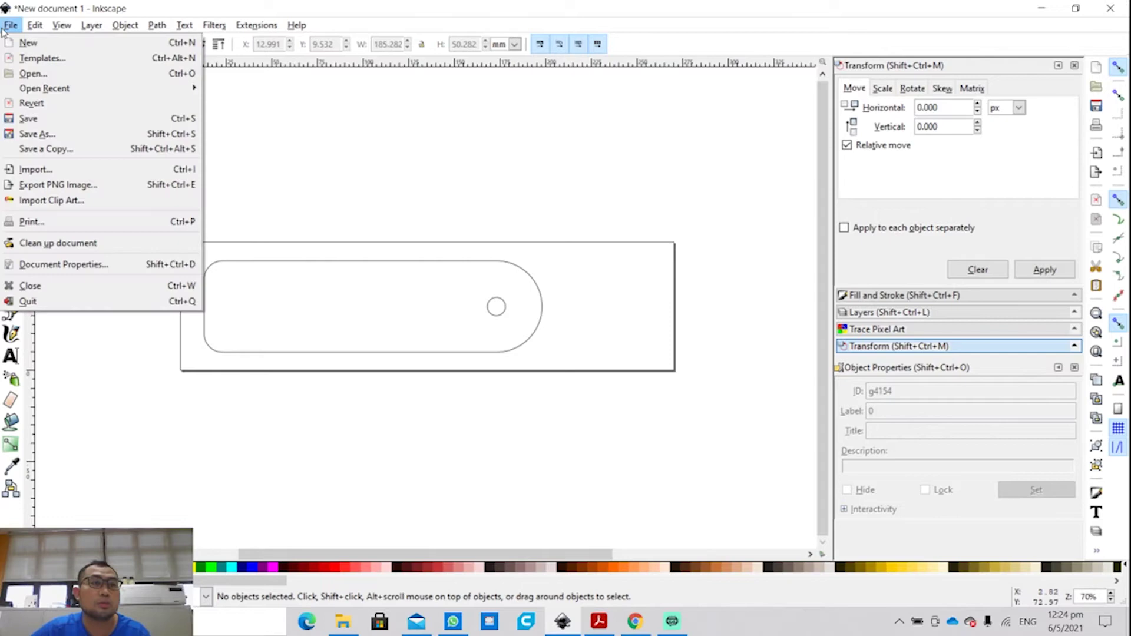
pyautogui.click(76, 170)
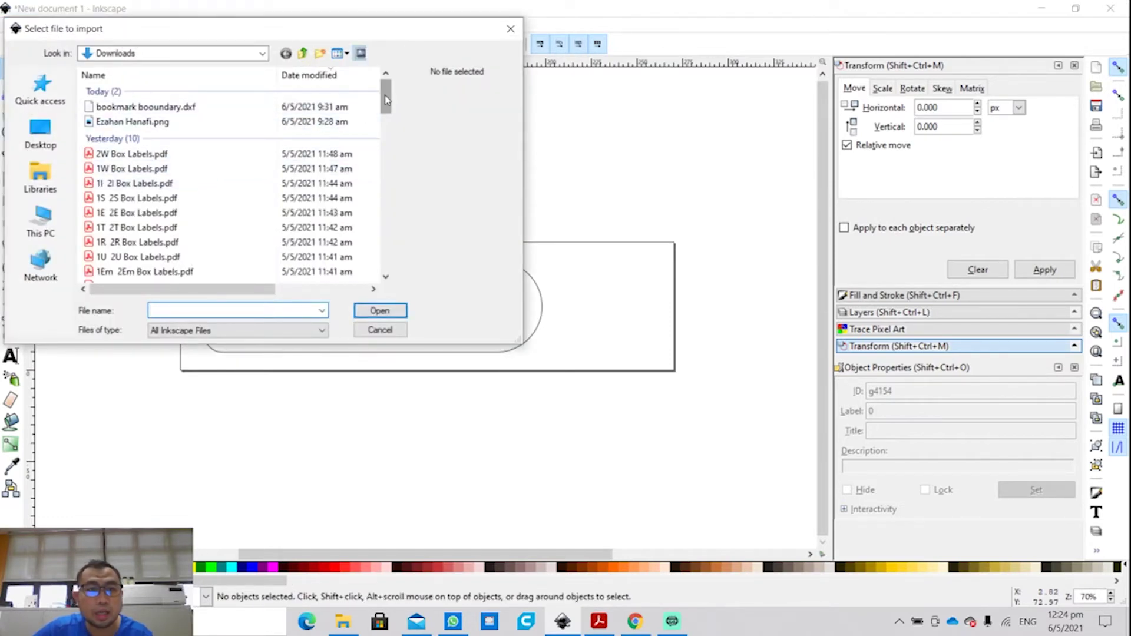
pyautogui.click(207, 122)
pyautogui.click(380, 311)
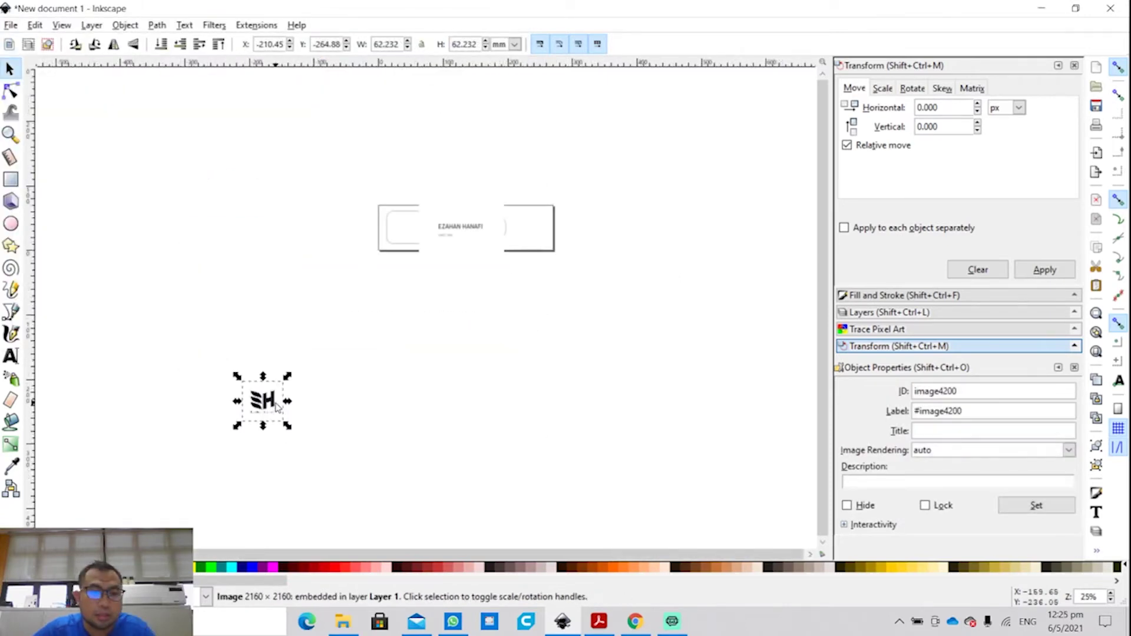
# Step: Place the SH logo in the bookmark's left end, shrunk to about 58.8 × 59.4 mm
pyautogui.moveTo(268, 408); pyautogui.dragTo(362, 338)
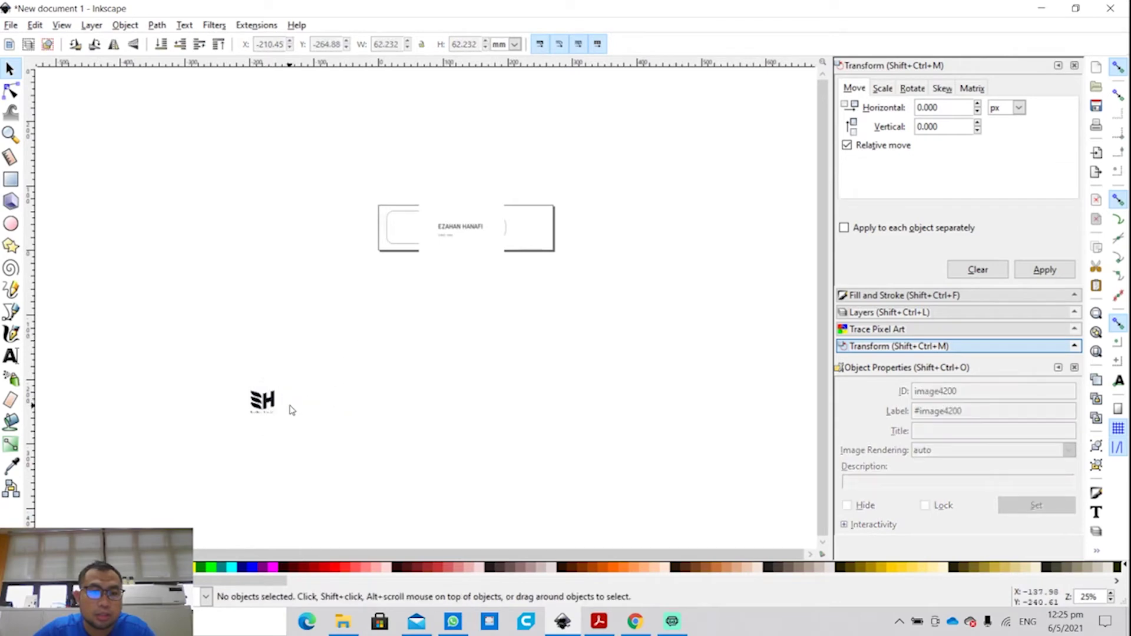
pyautogui.click(265, 407)
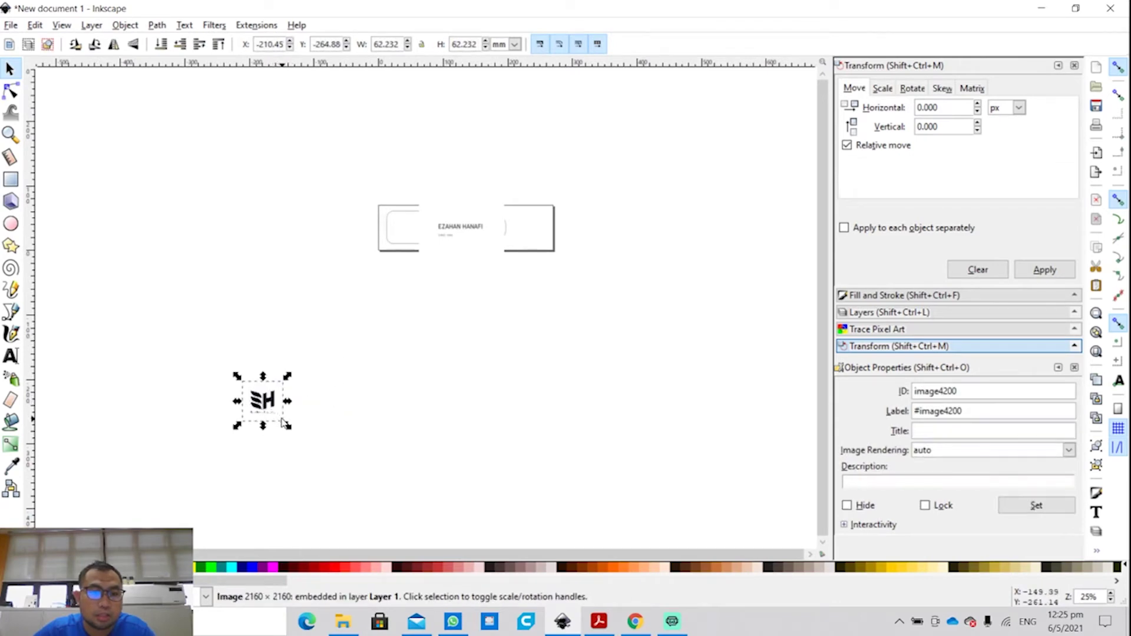
pyautogui.click(272, 412)
pyautogui.click(273, 412)
pyautogui.moveTo(285, 414); pyautogui.dragTo(542, 152)
pyautogui.scroll(1, 298, 396)
pyautogui.scroll(3, 550, 158)
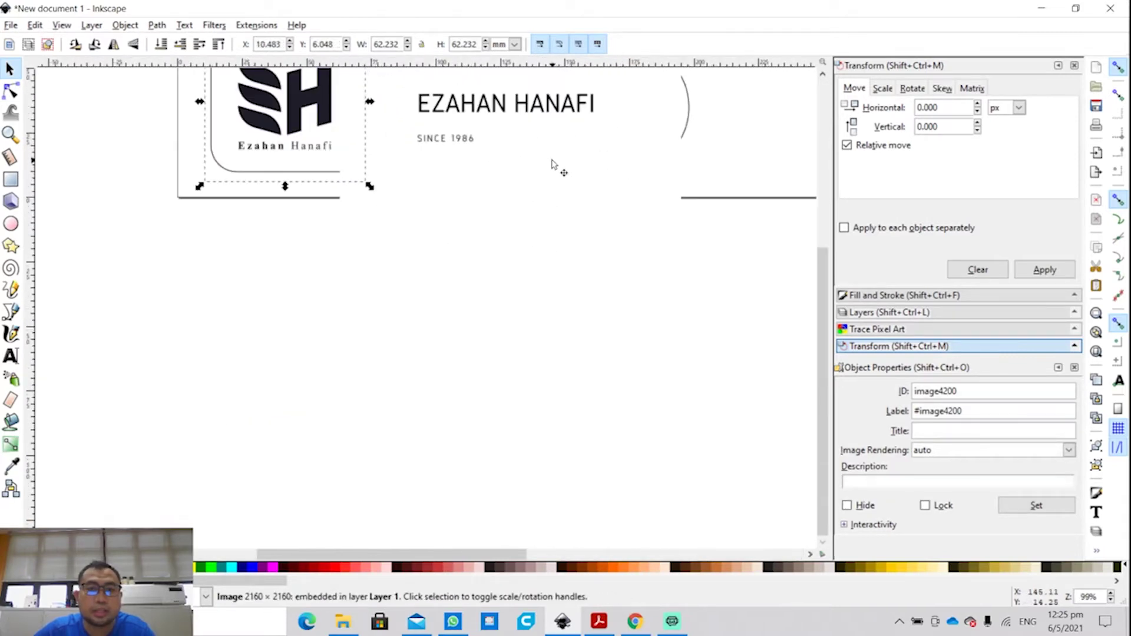
pyautogui.moveTo(372, 154); pyautogui.dragTo(363, 168)
pyautogui.moveTo(294, 247); pyautogui.dragTo(416, 277)
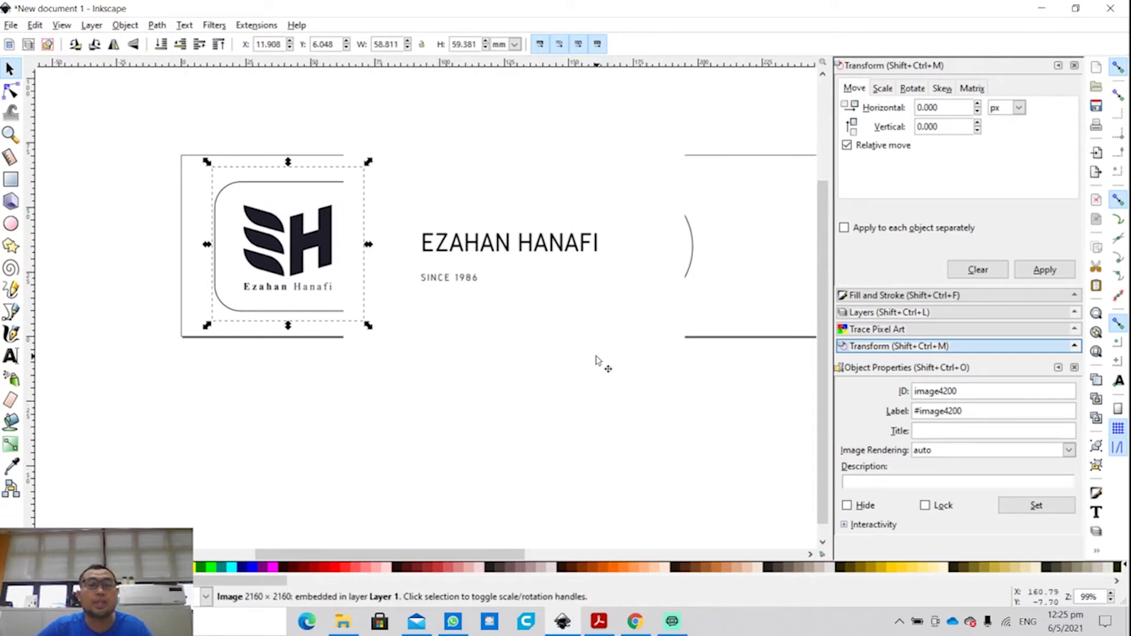
# Step: Draw a peach rectangle over the name lettering beside the logo
pyautogui.click(636, 275)
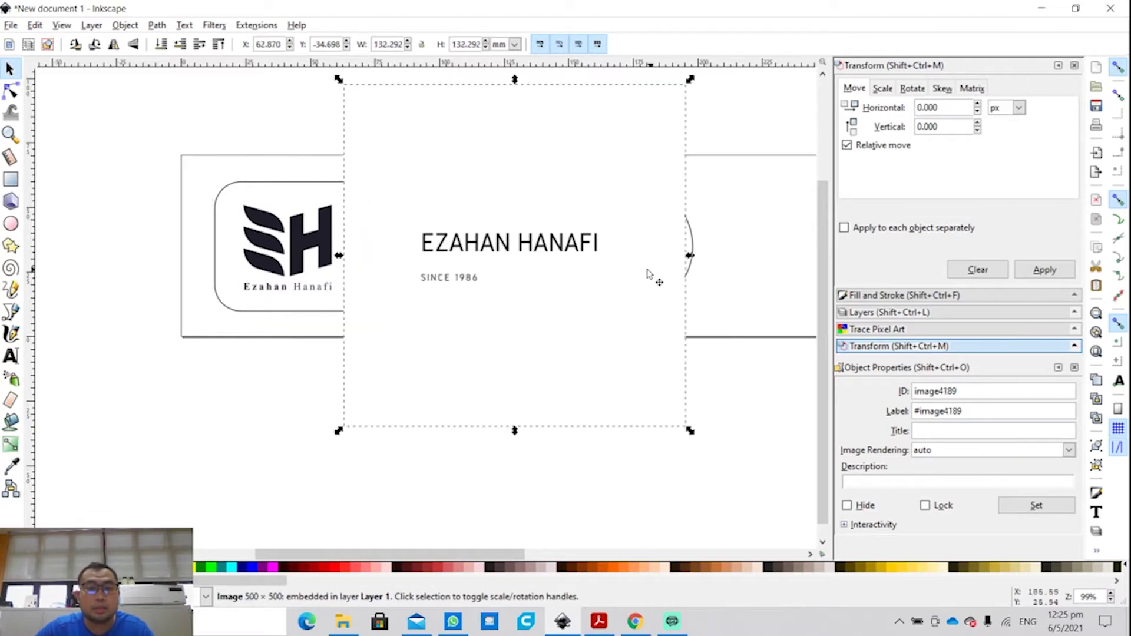
pyautogui.moveTo(647, 270)
pyautogui.mouseDown()
pyautogui.moveTo(702, 269)
pyautogui.moveTo(646, 275)
pyautogui.mouseUp()
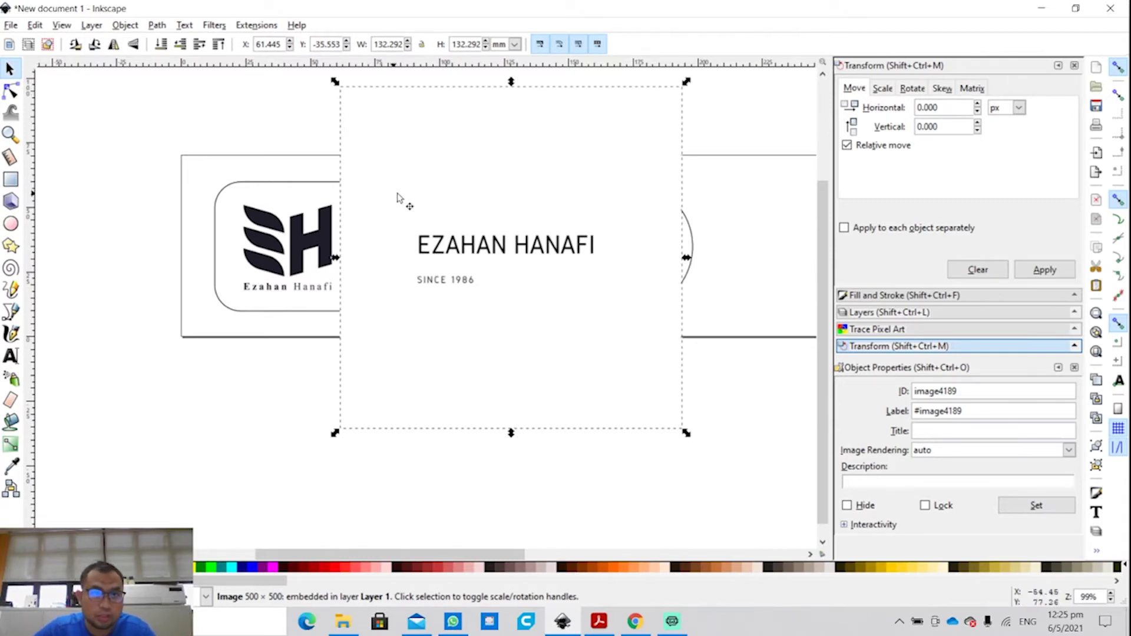
pyautogui.click(11, 180)
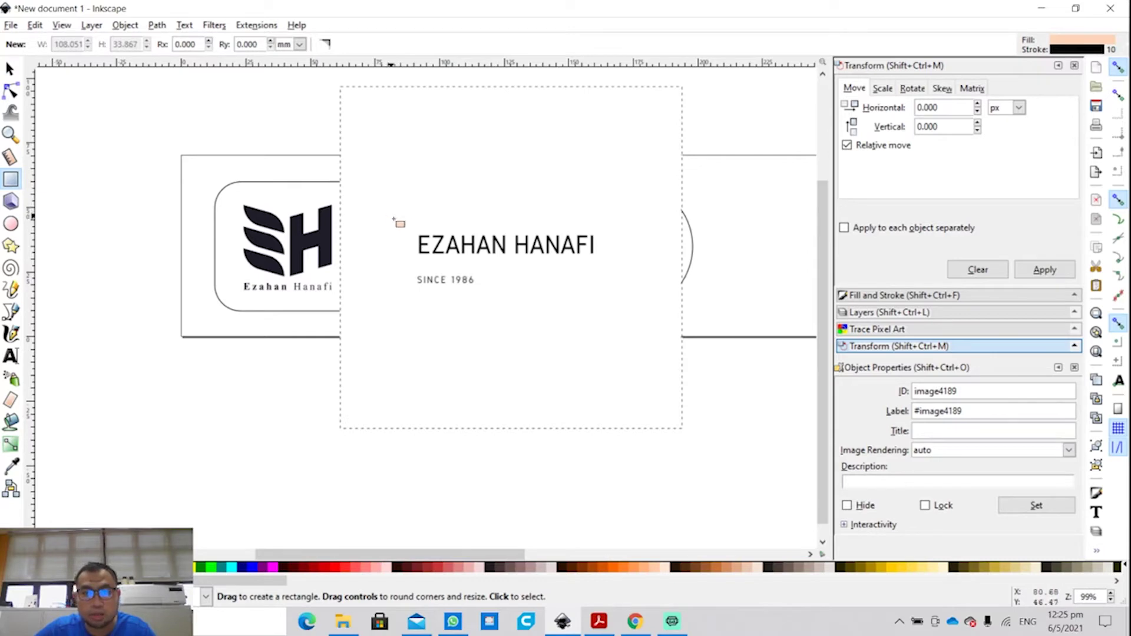
pyautogui.moveTo(389, 216)
pyautogui.mouseDown()
pyautogui.moveTo(545, 292)
pyautogui.moveTo(642, 302)
pyautogui.mouseUp()
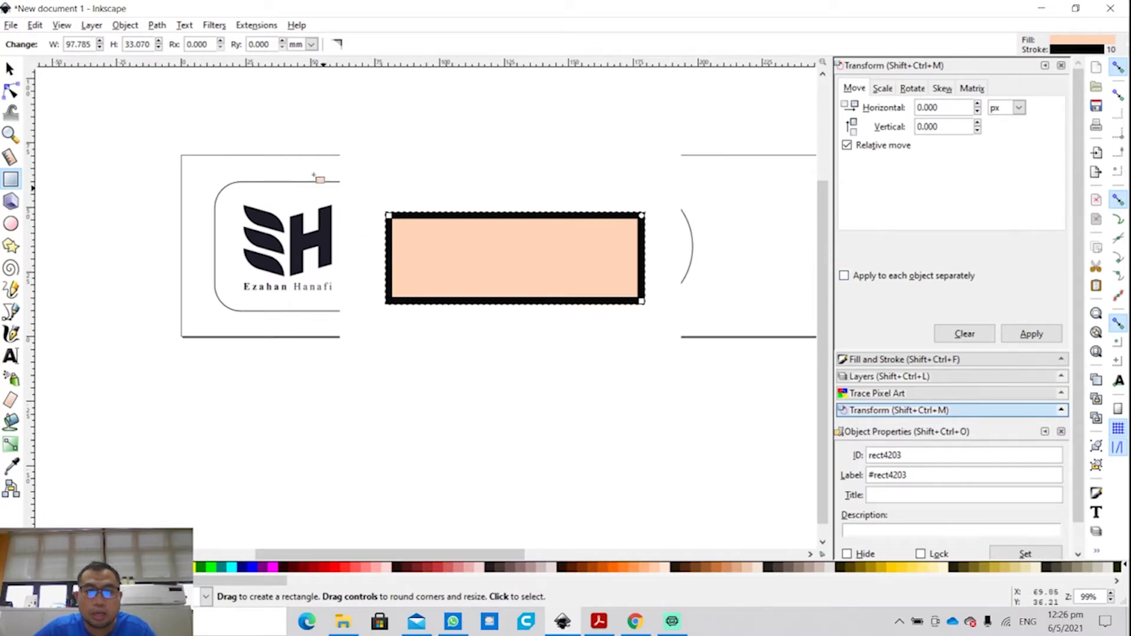
# Step: Clip the large name image to the peach rectangle with Object > Clip > Set
pyautogui.click(9, 68)
pyautogui.click(356, 237)
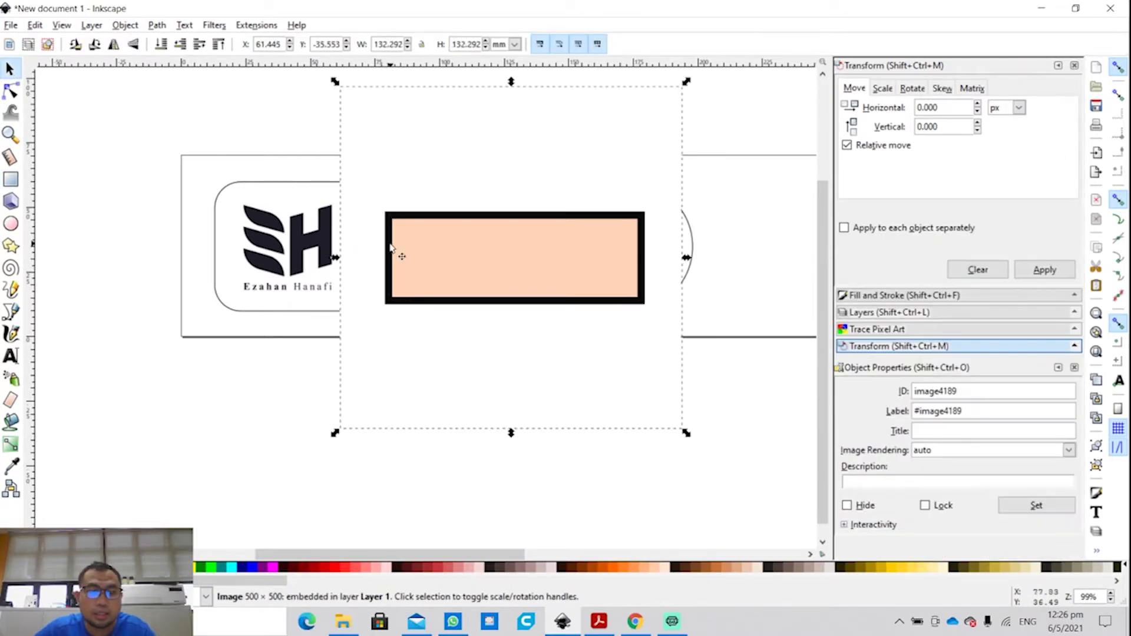
pyautogui.keyDown('ctrl'); pyautogui.click(515, 267); pyautogui.keyUp('ctrl')
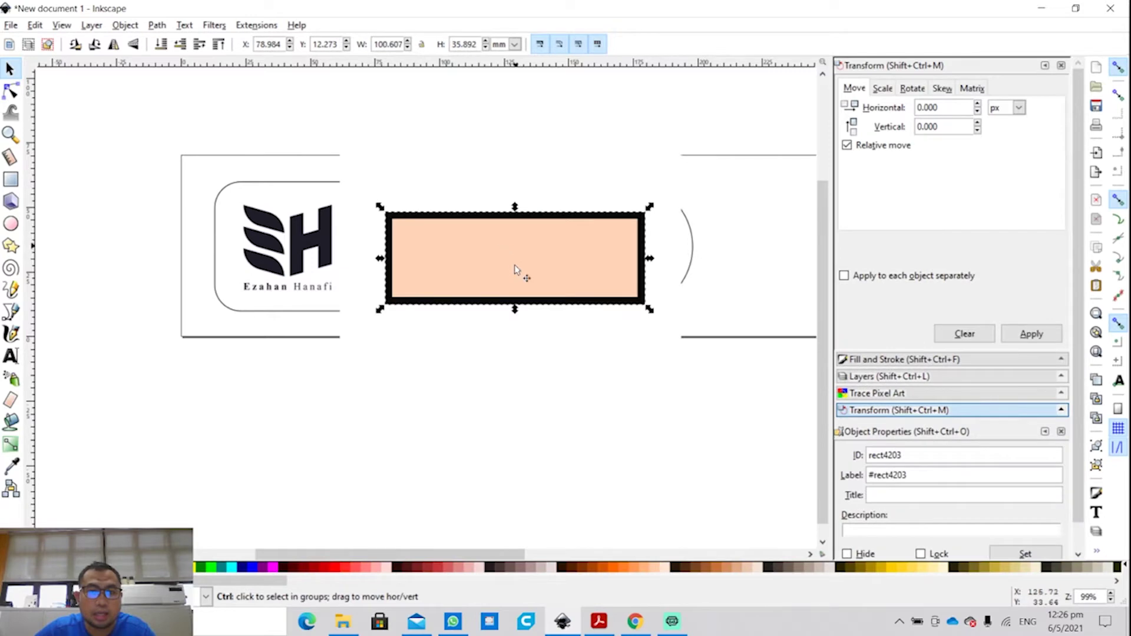
pyautogui.click(401, 184)
pyautogui.keyDown('shift'); pyautogui.click(445, 236); pyautogui.keyUp('shift')
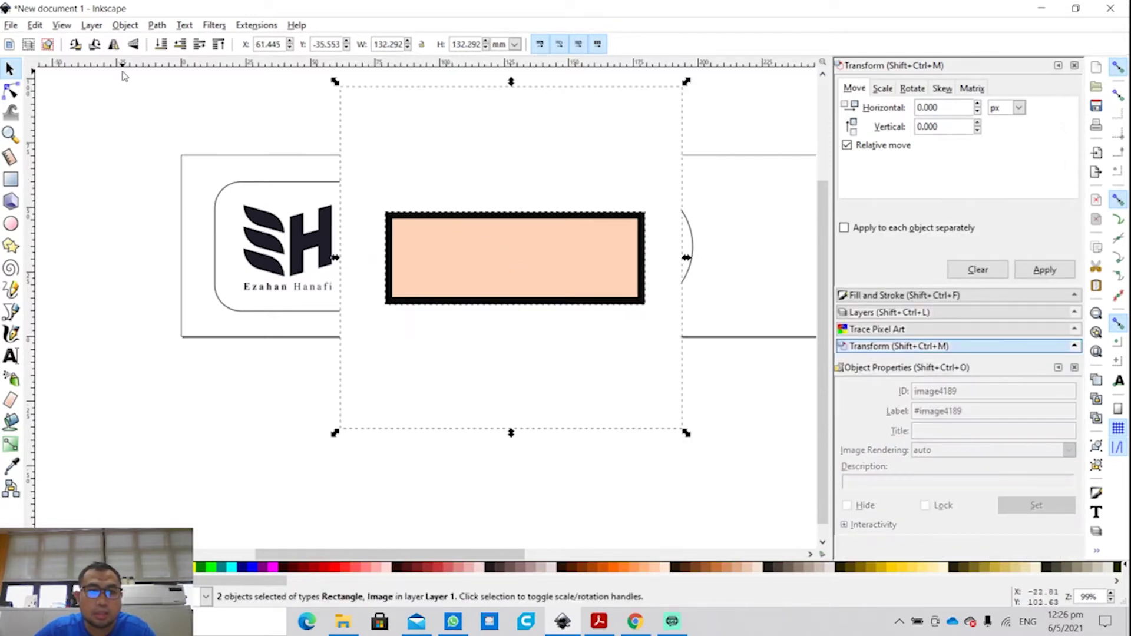
pyautogui.click(125, 25)
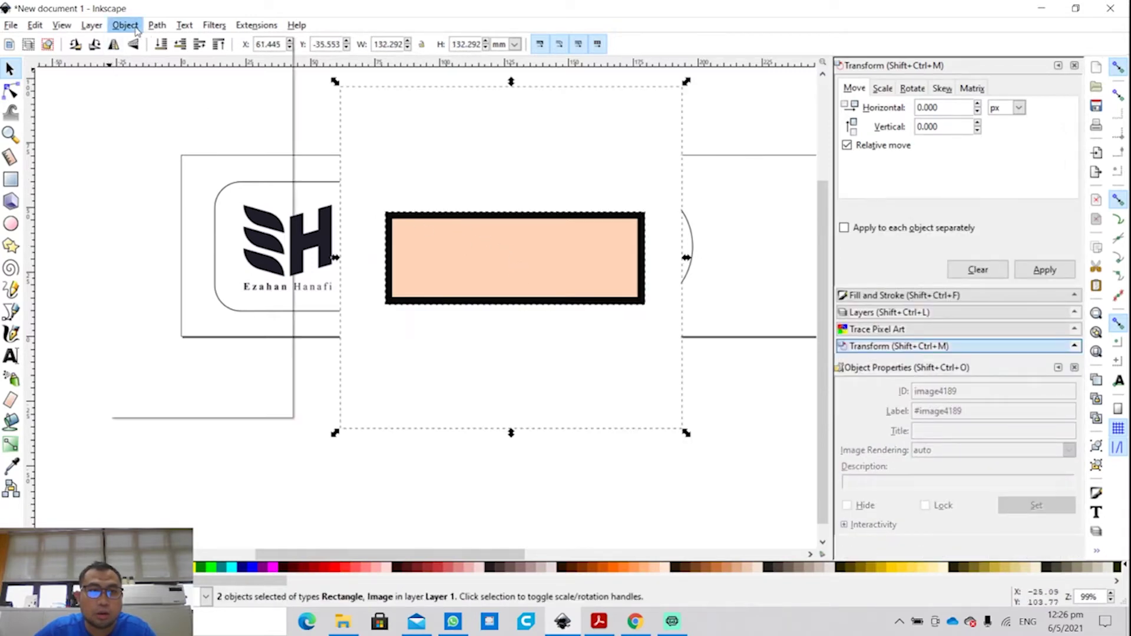
pyautogui.click(317, 132)
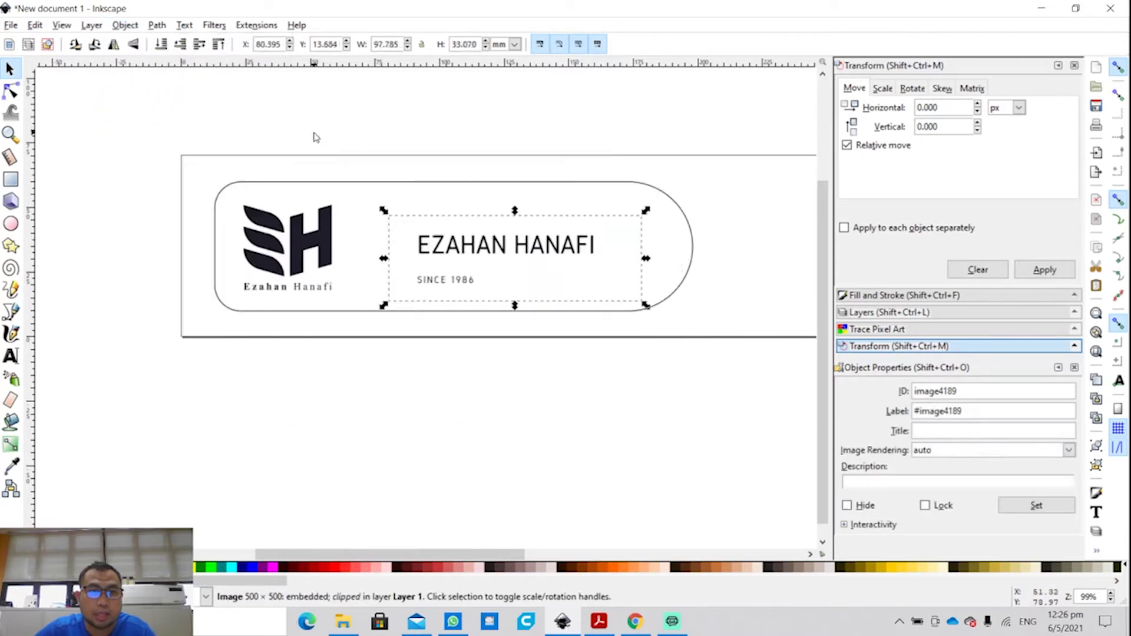
# Step: Drag the clipped name and SINCE 1986 lettering left and slightly up toward the logo
pyautogui.click(568, 436)
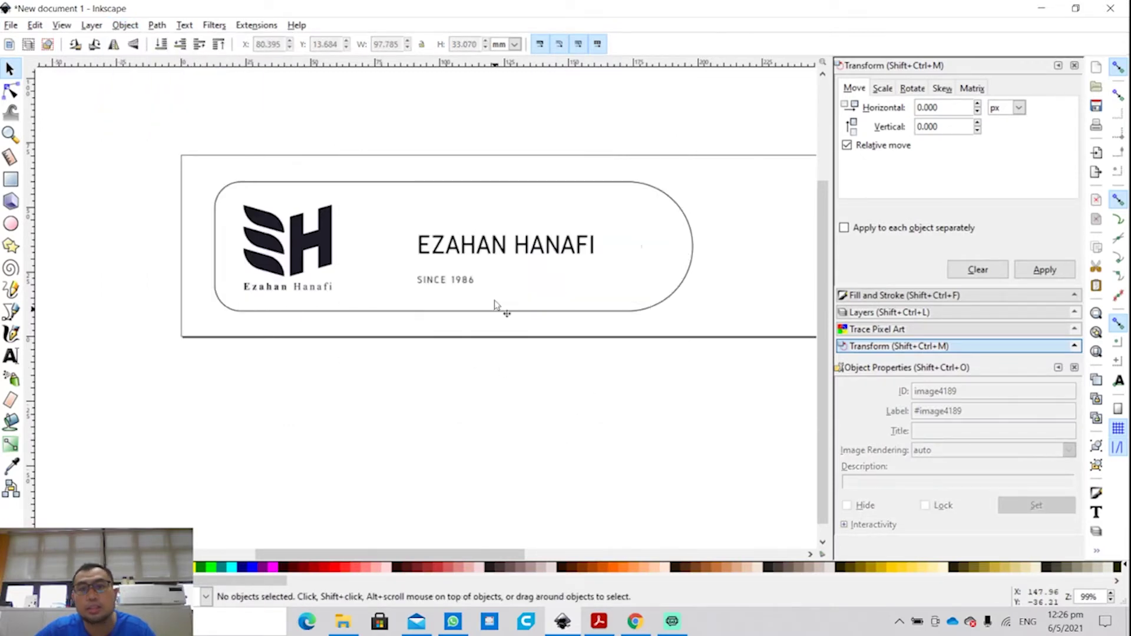
pyautogui.click(523, 259)
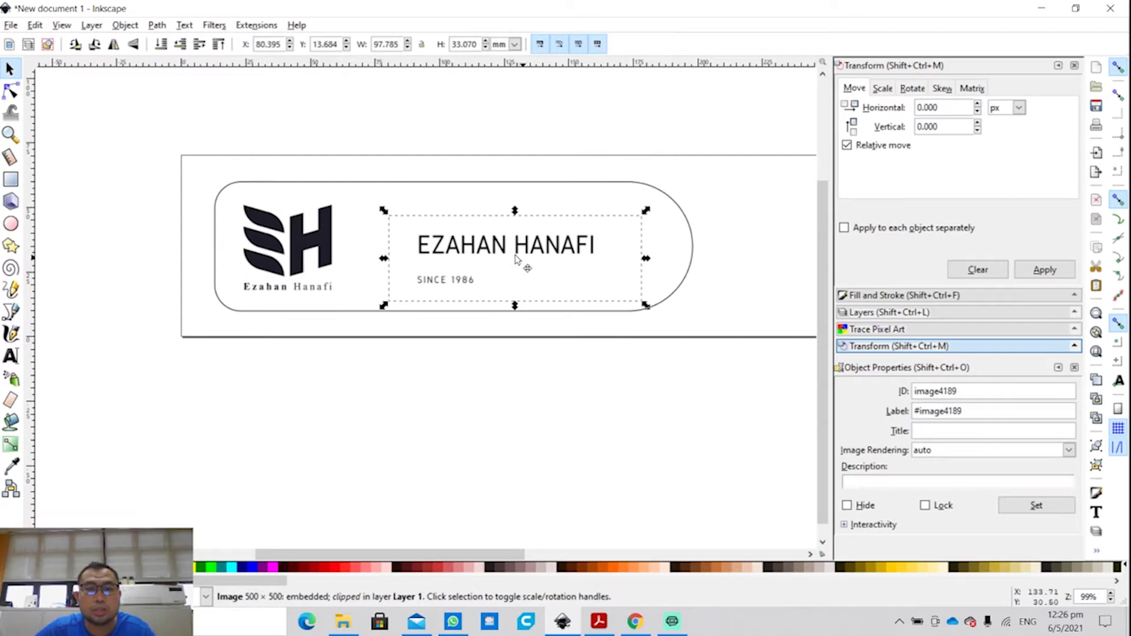
pyautogui.moveTo(523, 259); pyautogui.dragTo(475, 252)
pyautogui.click(469, 404)
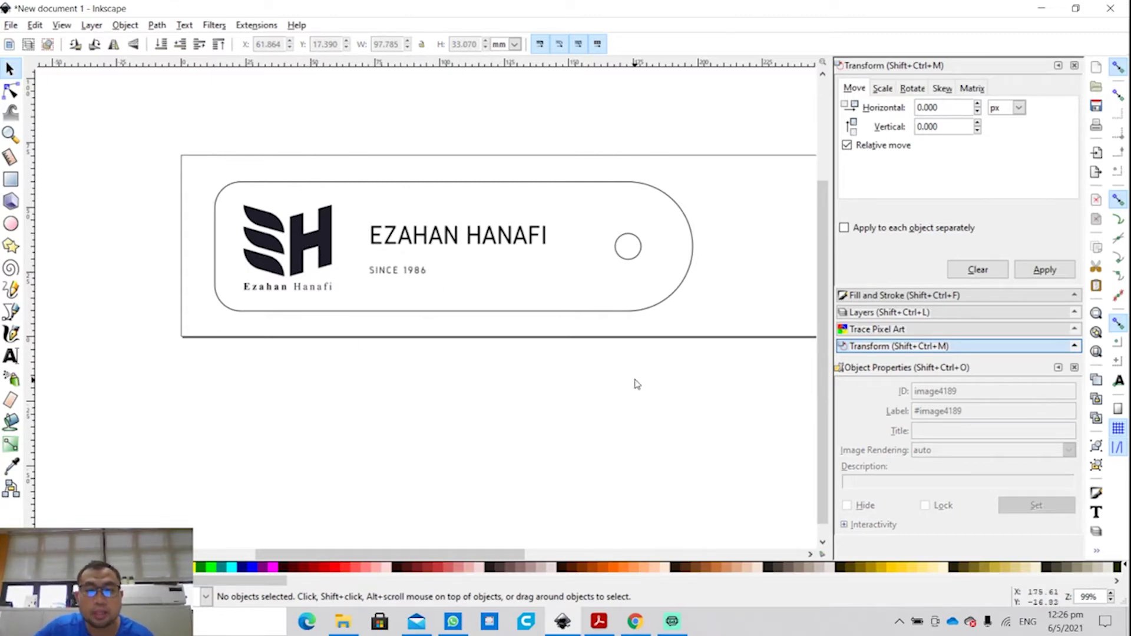
pyautogui.moveTo(639, 447); pyautogui.dragTo(553, 437)
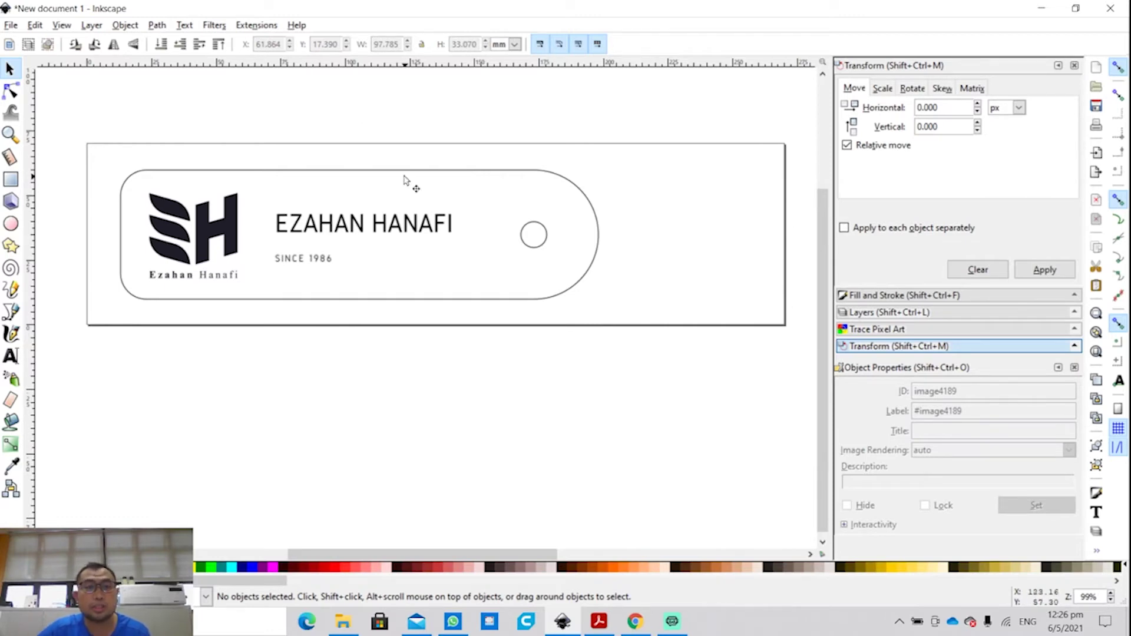
pyautogui.scroll(2, 500, 392)
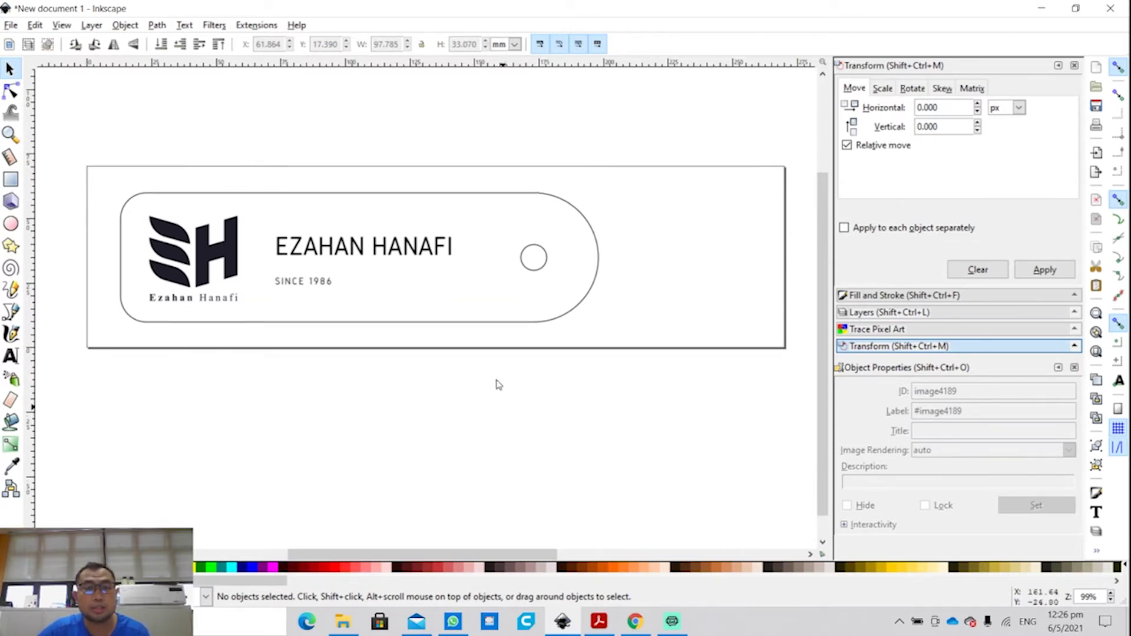
# Step: Open the Raster 2 Laser GCode generator from the 305 Engineering extensions
pyautogui.click(255, 25)
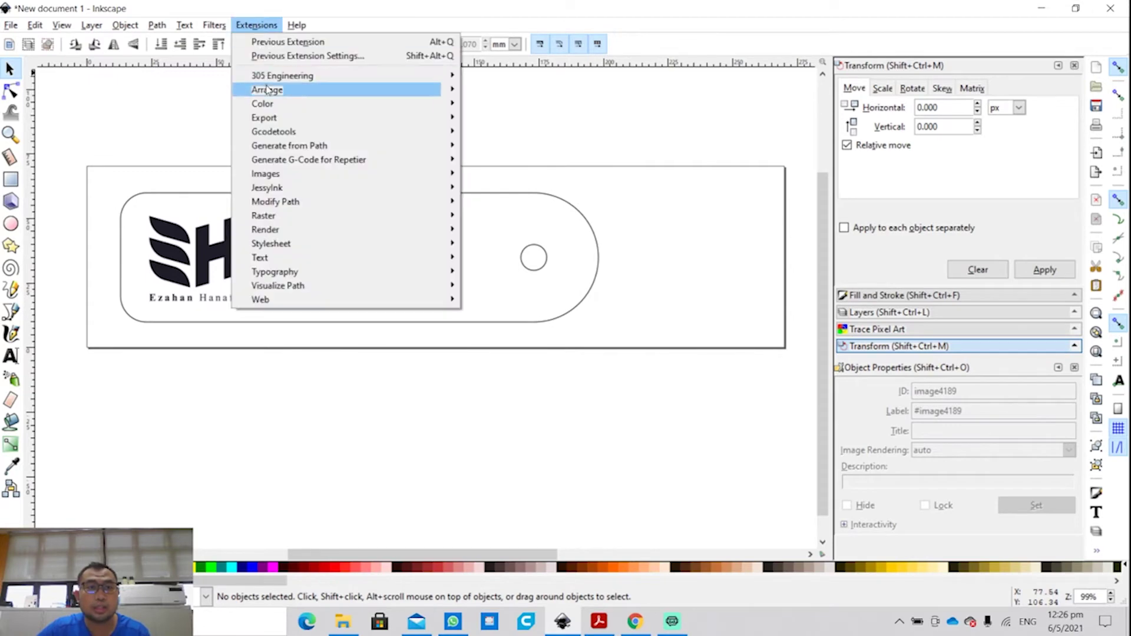
pyautogui.moveTo(418, 71)
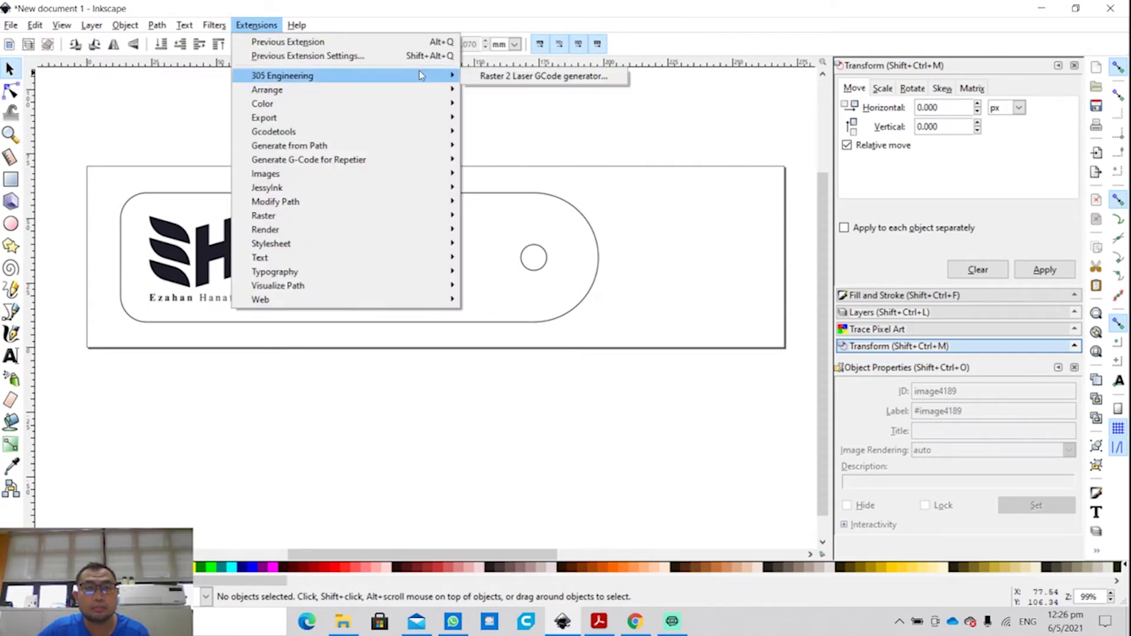
pyautogui.click(497, 78)
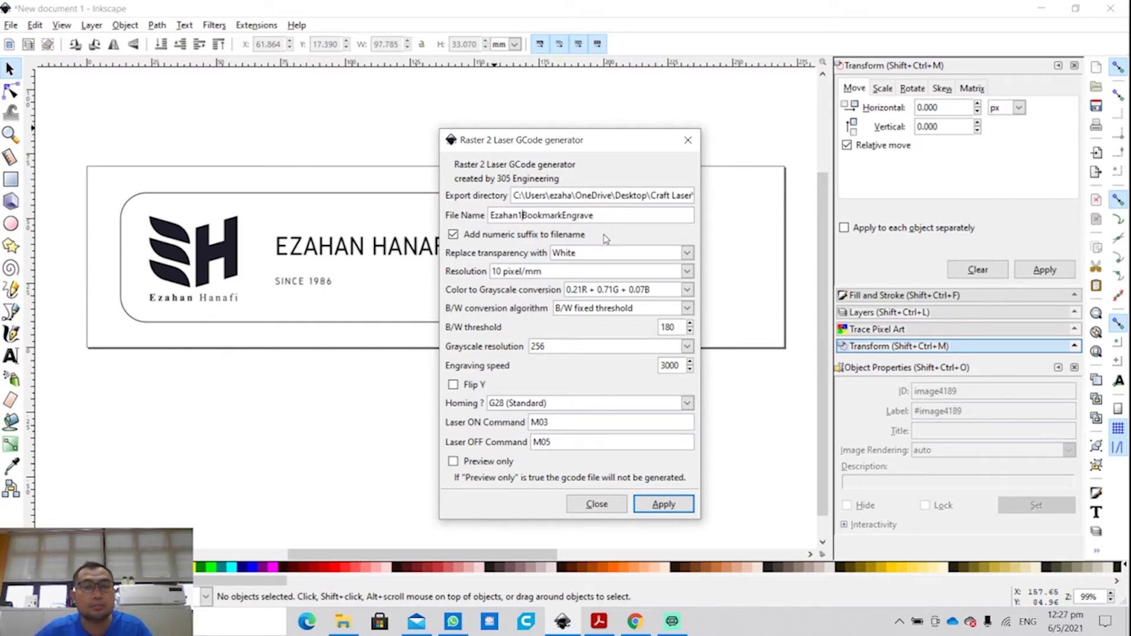
# Step: Prefix the engraving file name with 1, generate the G-code, and close the generator
pyautogui.click(489, 217)
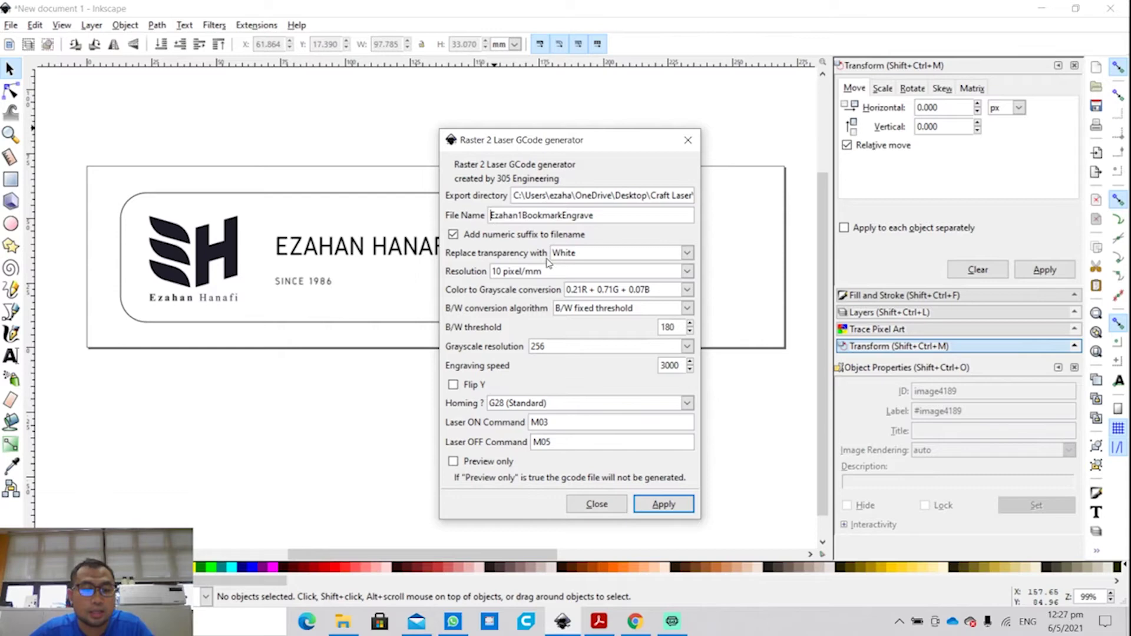
pyautogui.write('1')
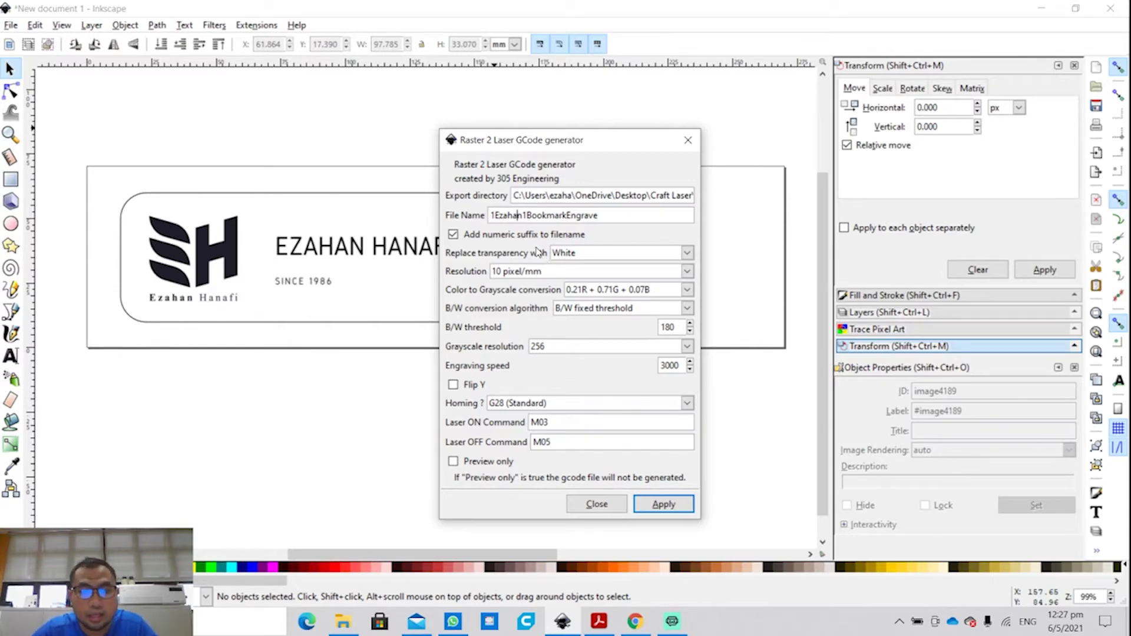
pyautogui.press('Right')
pyautogui.press('Right')
pyautogui.press('BackSpace')
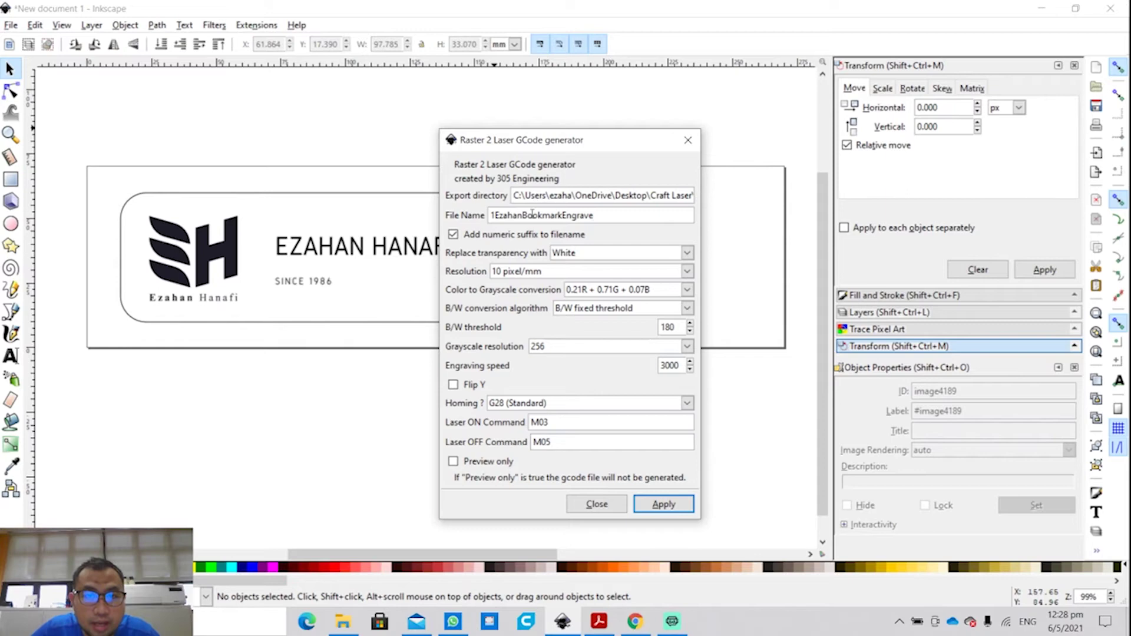
pyautogui.click(662, 503)
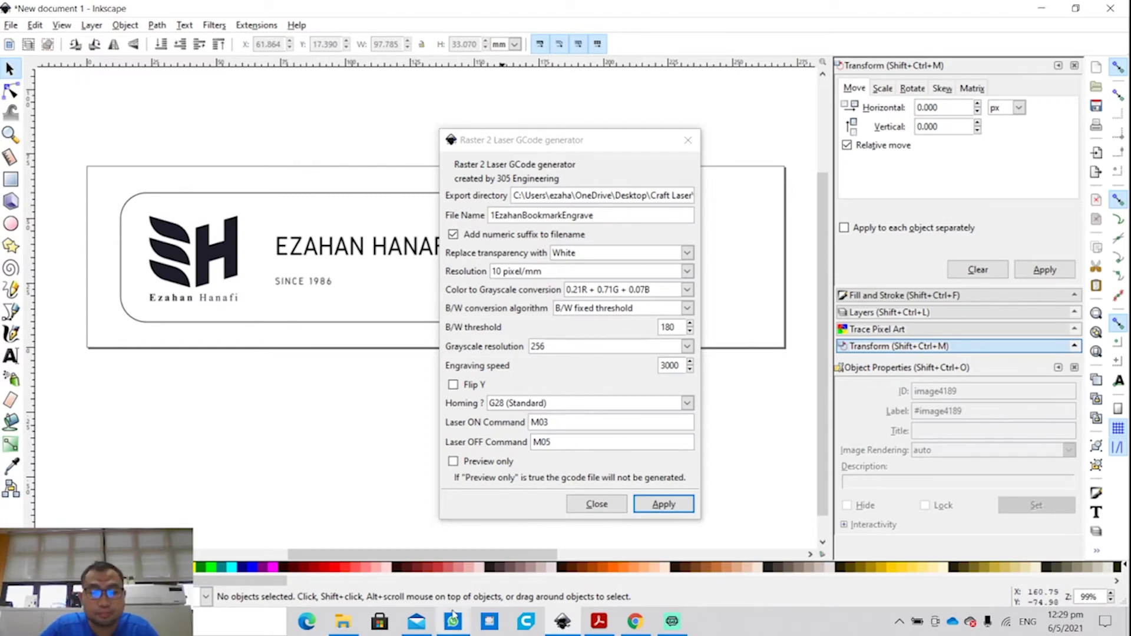
pyautogui.click(619, 504)
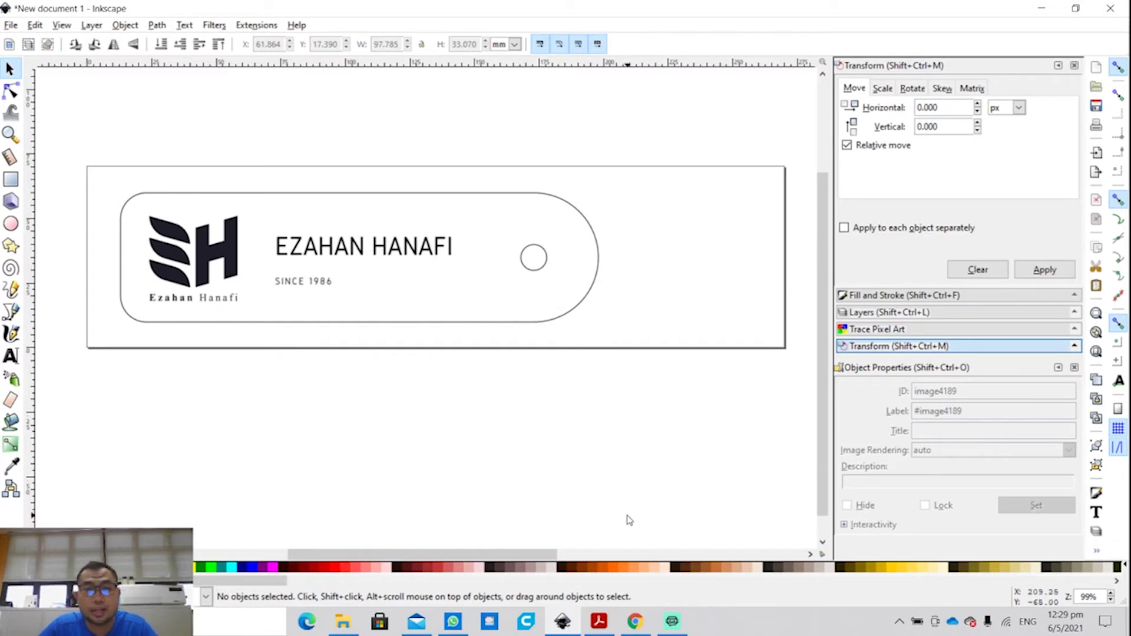
# Step: Open the Repetier Laser Tool for the outline group: 300 mm/min, 100% power, one pass
pyautogui.click(554, 324)
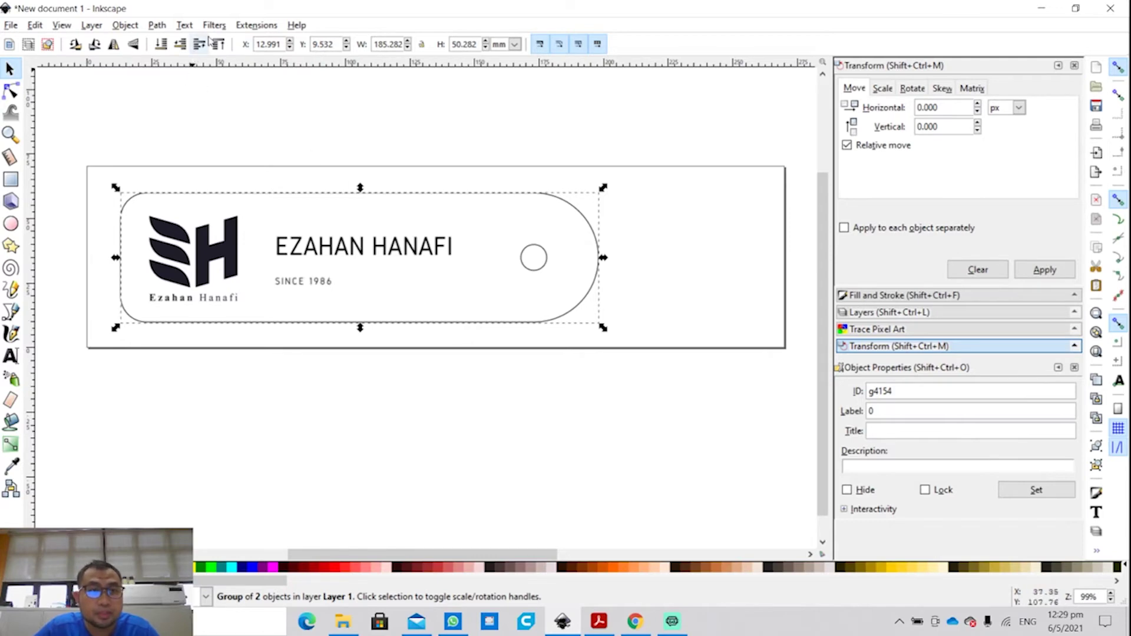
pyautogui.click(239, 29)
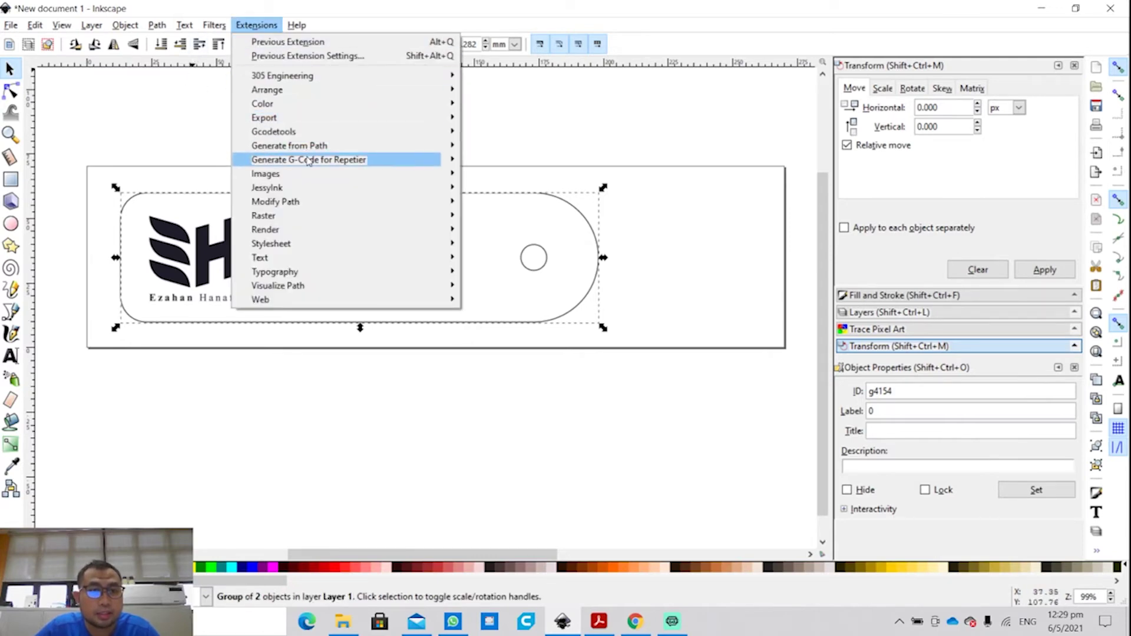
pyautogui.moveTo(308, 160)
pyautogui.click(469, 161)
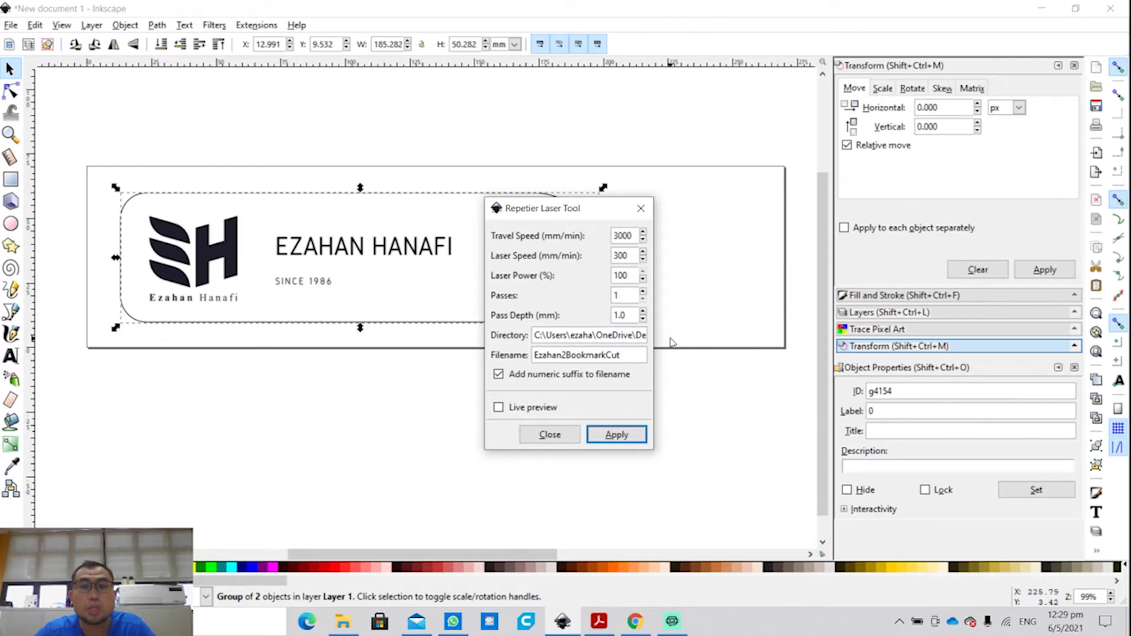
pyautogui.click(400, 439)
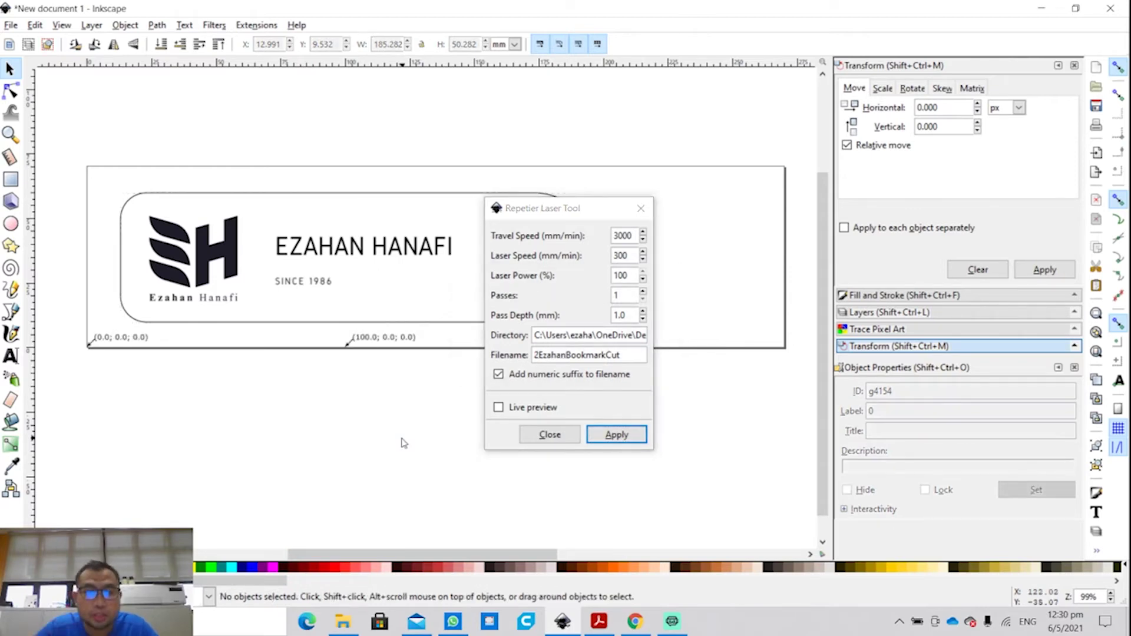